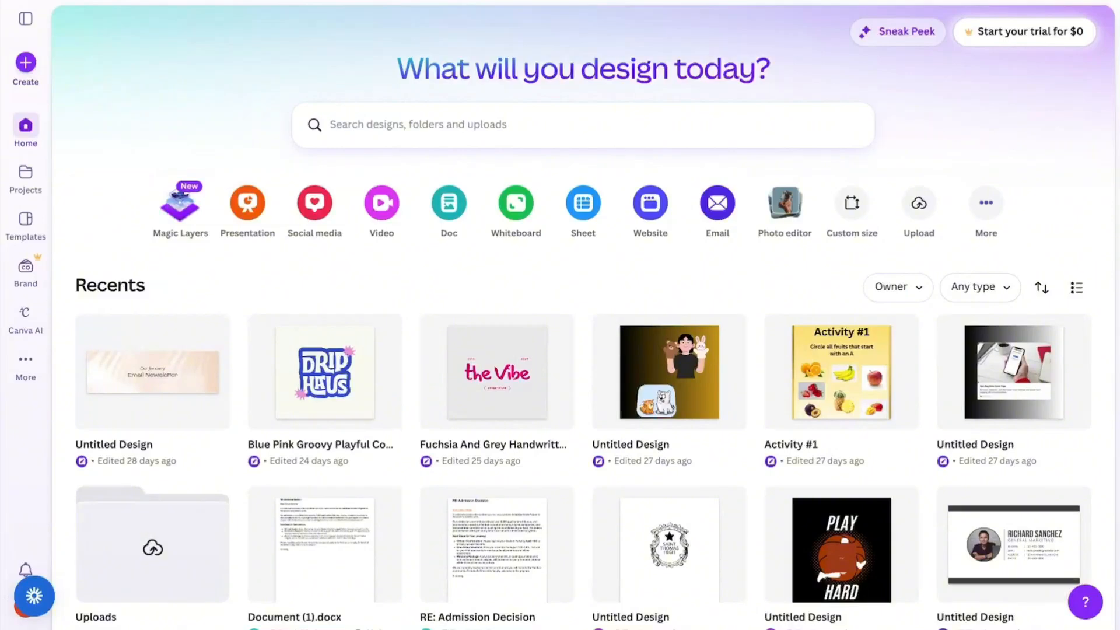
- Create a new blank design with a custom size of 200 × 200 px
click(21, 62)
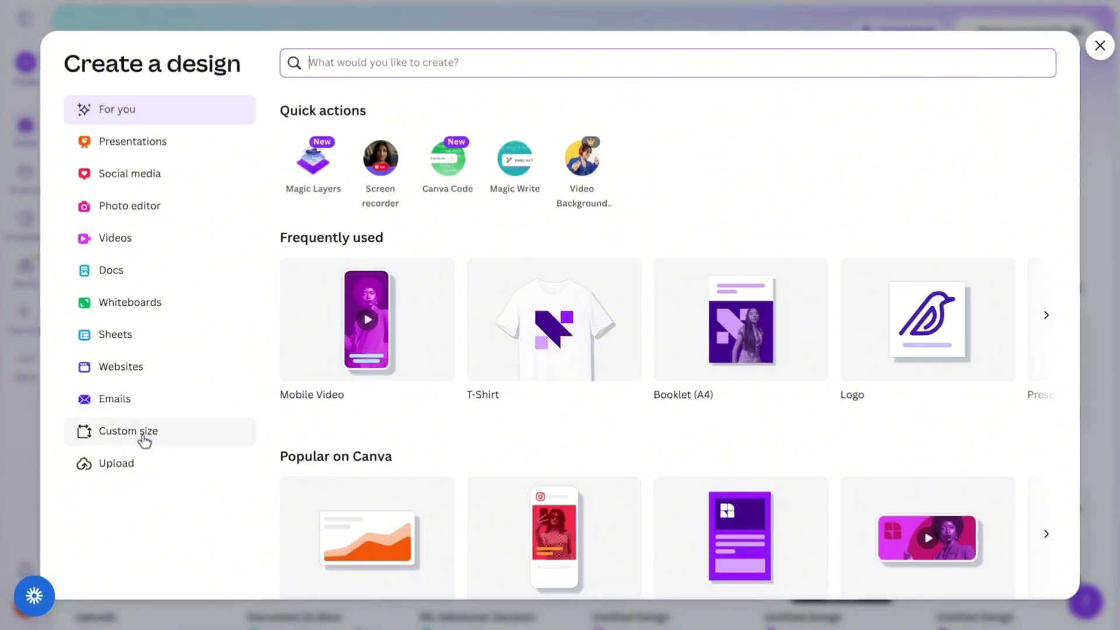
click(144, 442)
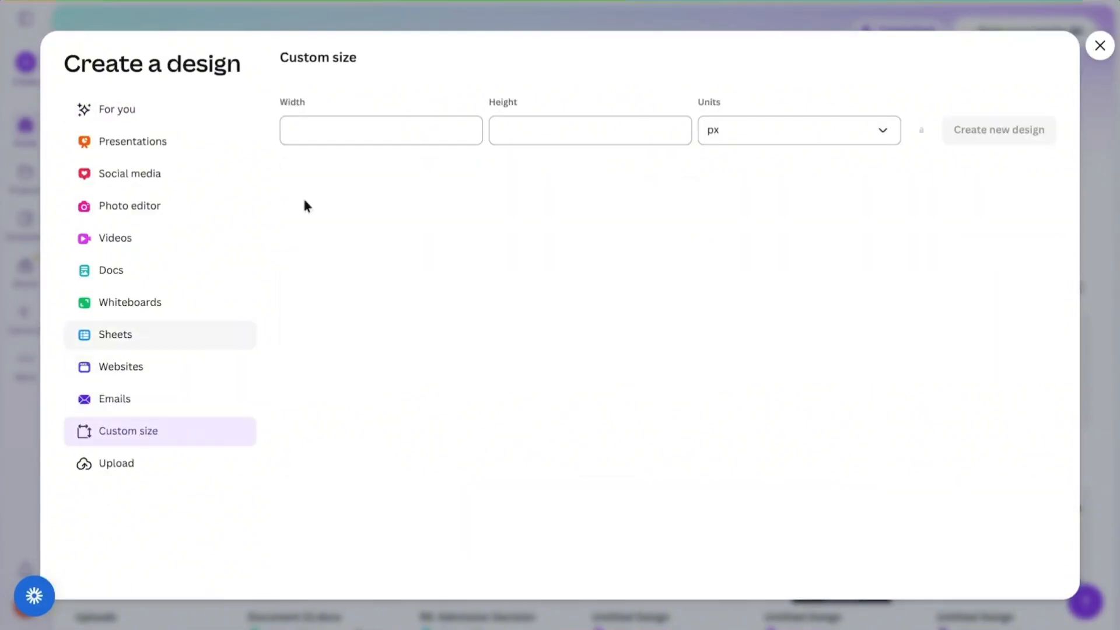
click(356, 135)
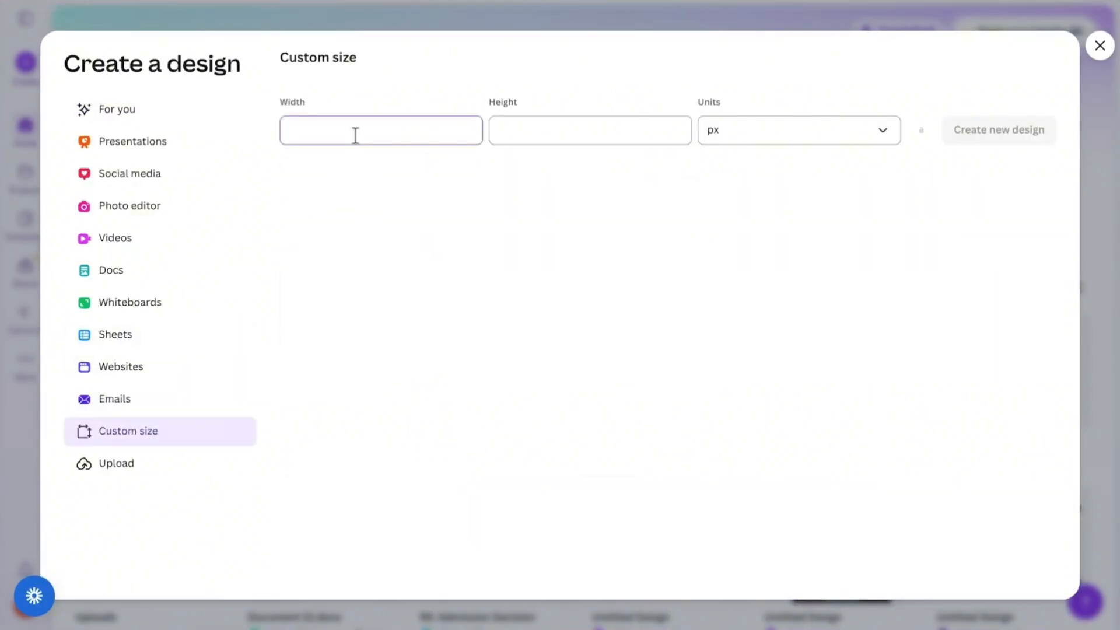
text(200)
click(585, 132)
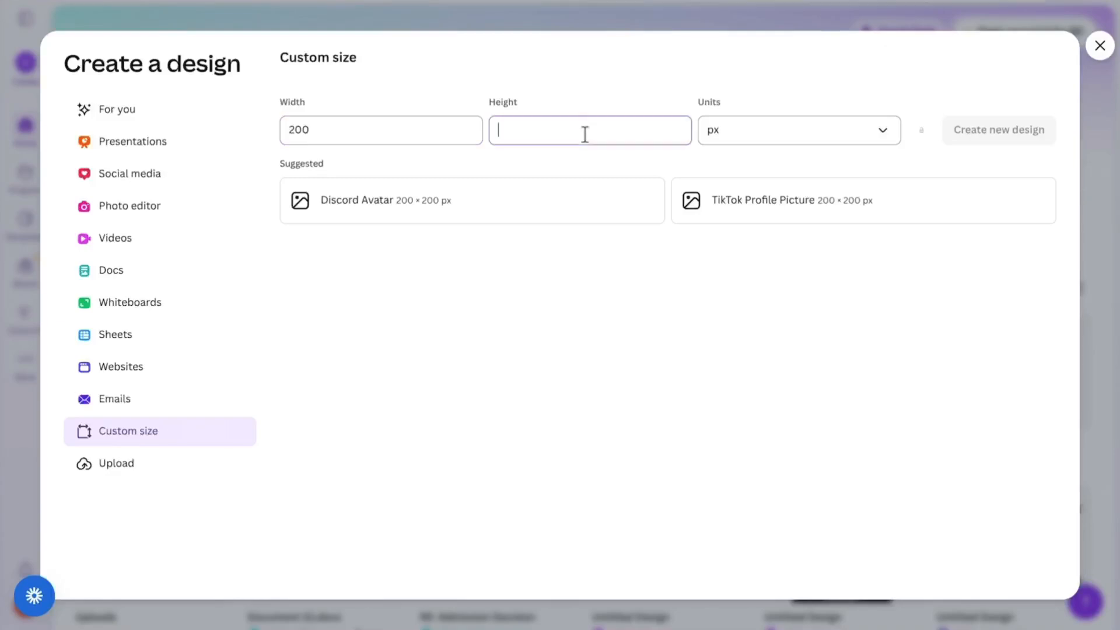
text(200)
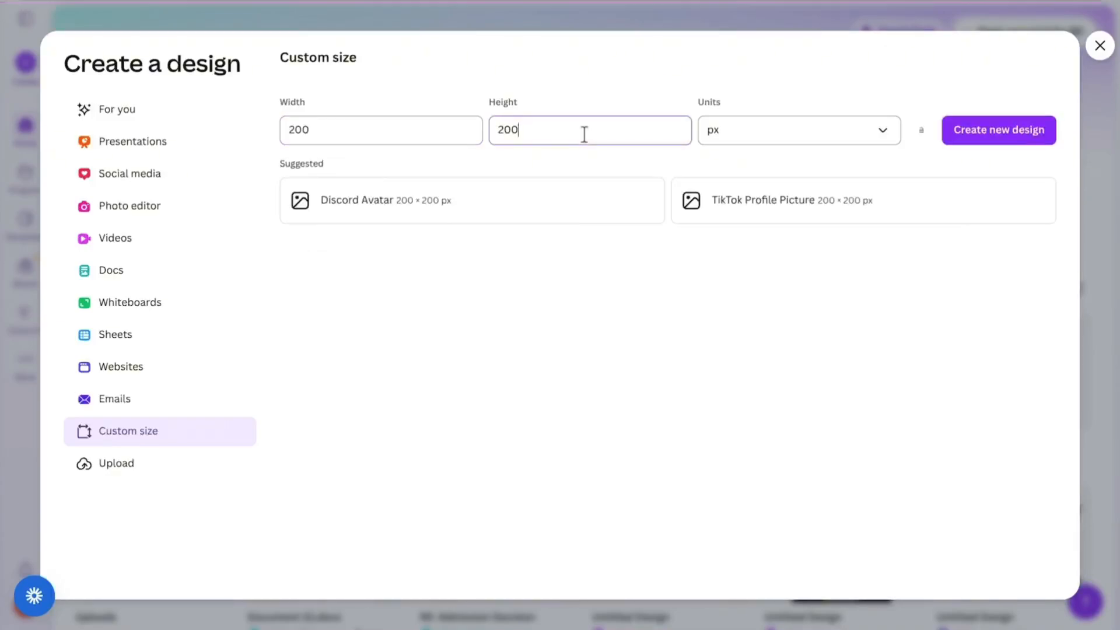
click(1000, 132)
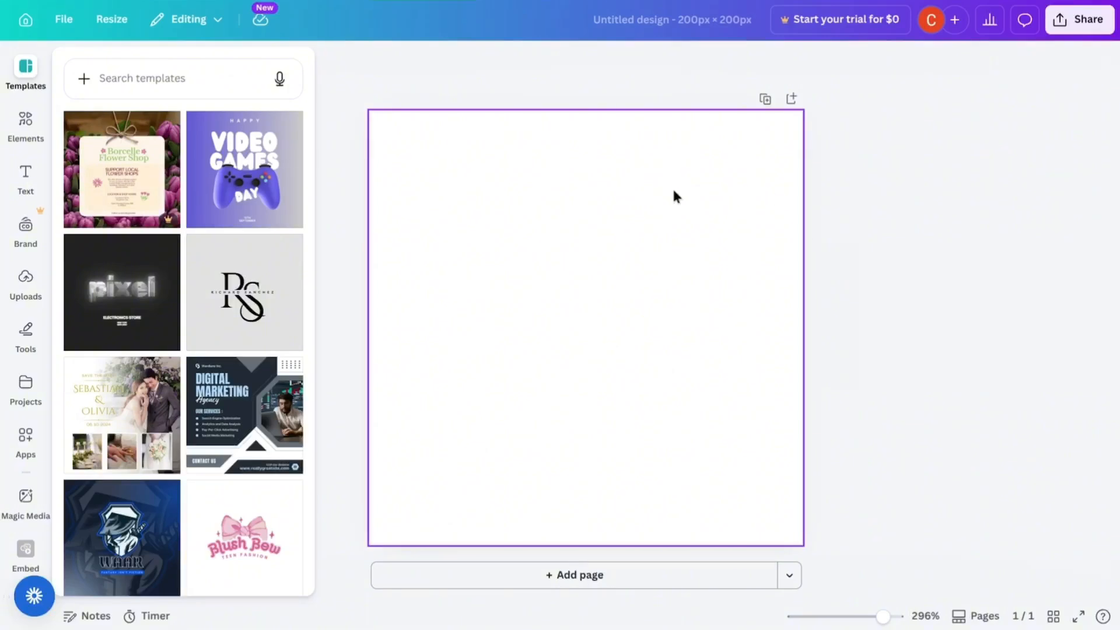
- Find the Google Maps app by searching the Canva apps for "google maps" and open it in the design
click(24, 448)
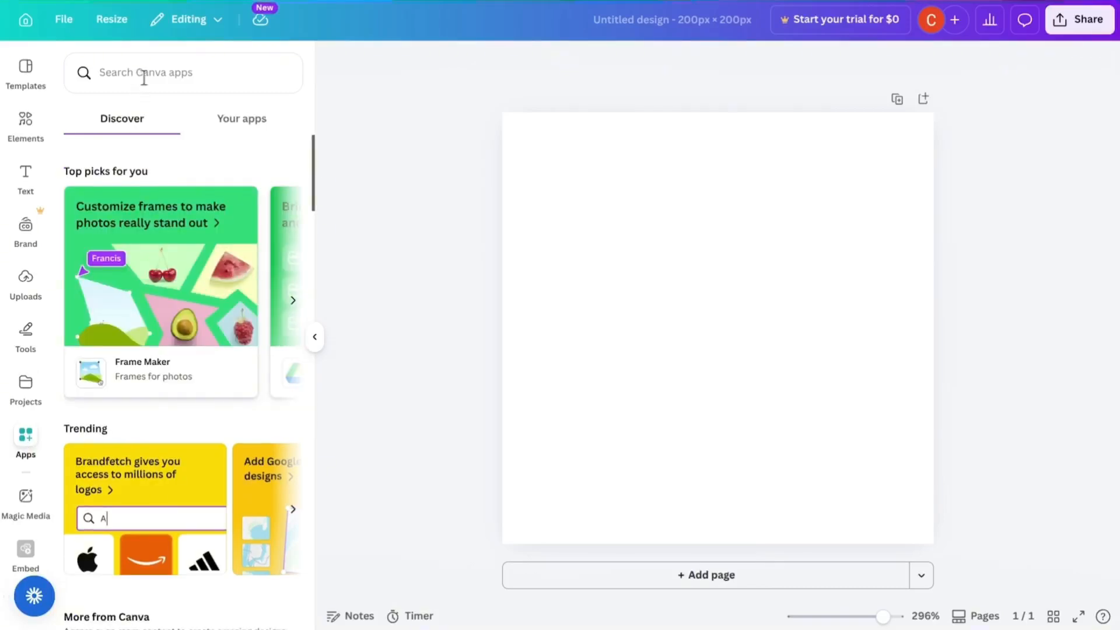
click(151, 76)
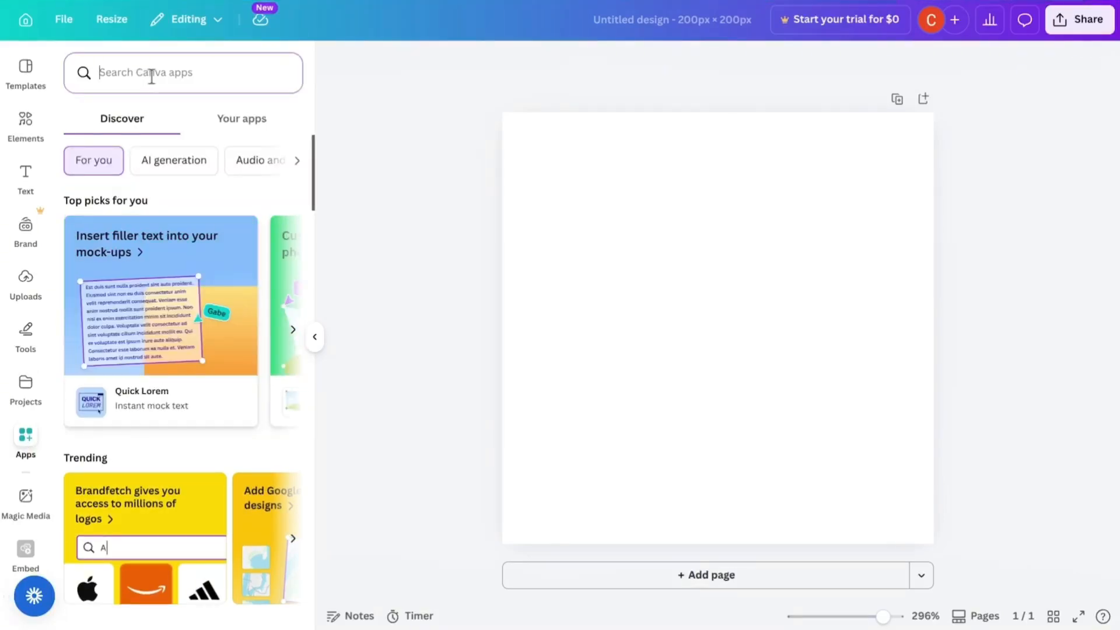
text(google maps)
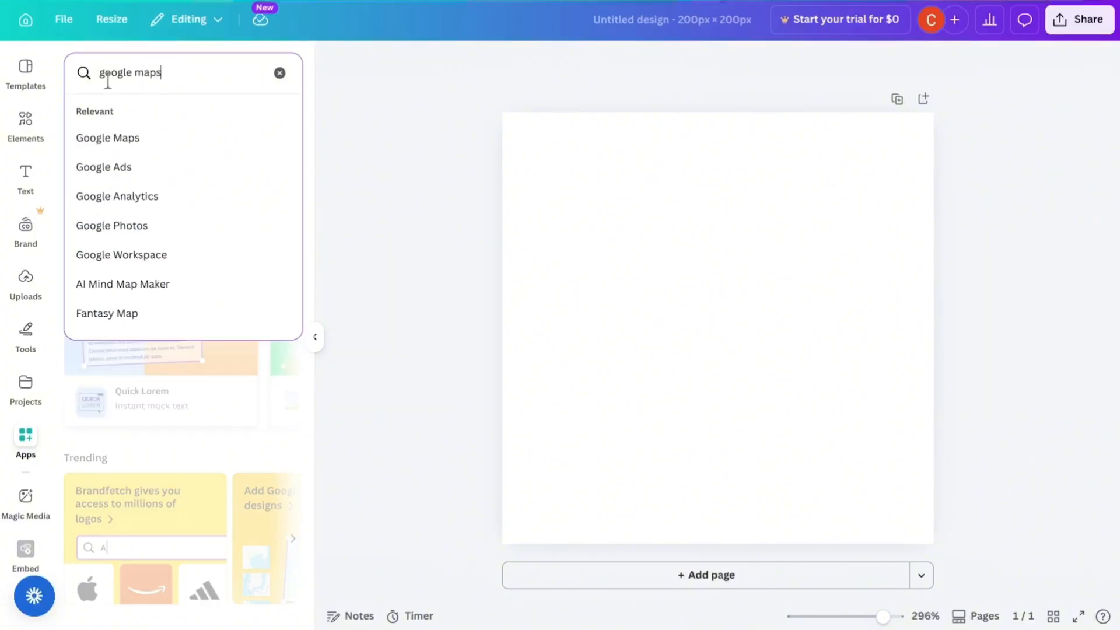
click(117, 142)
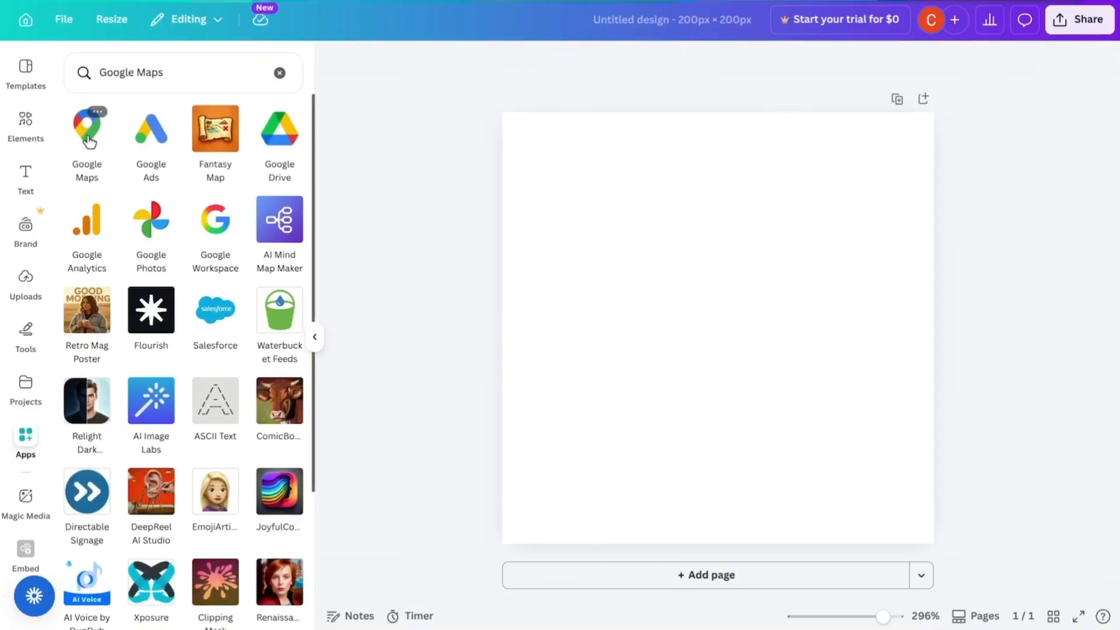
click(88, 134)
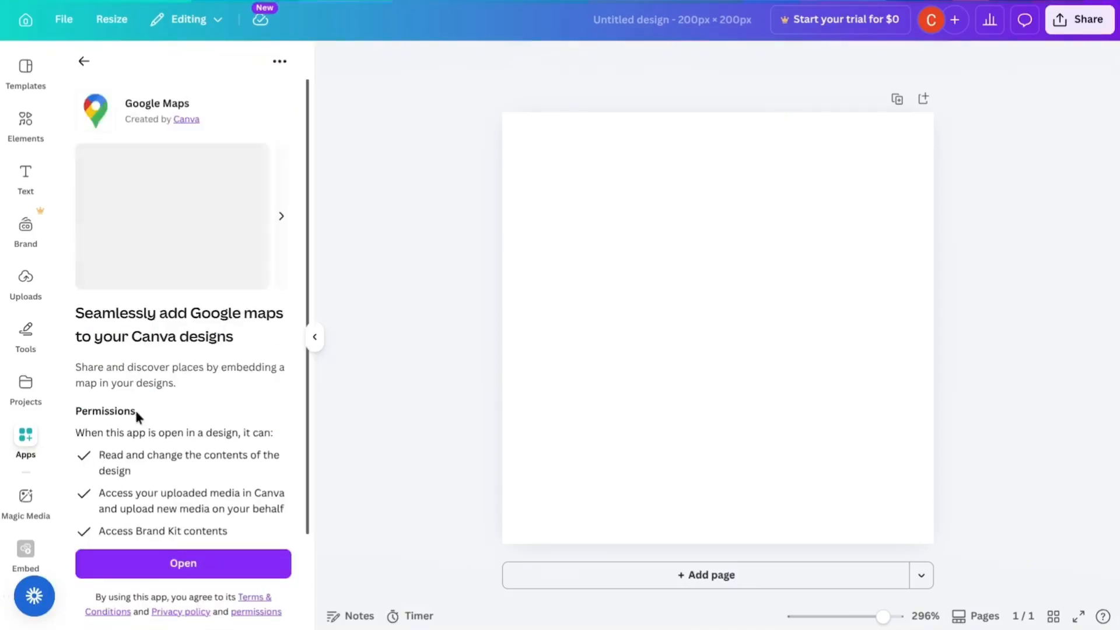
click(179, 564)
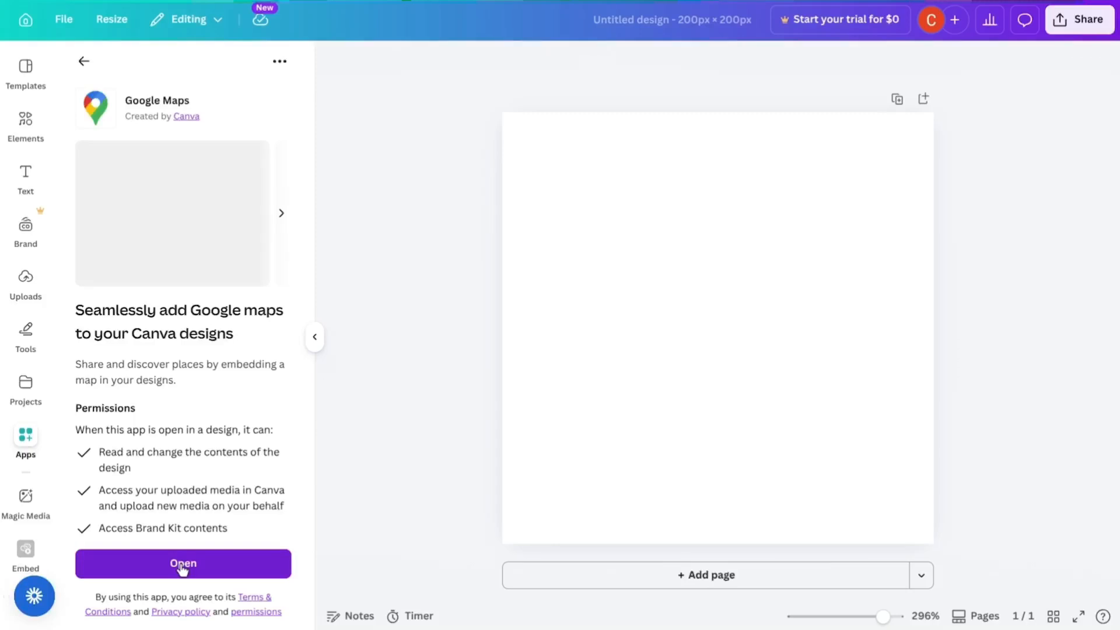
click(182, 564)
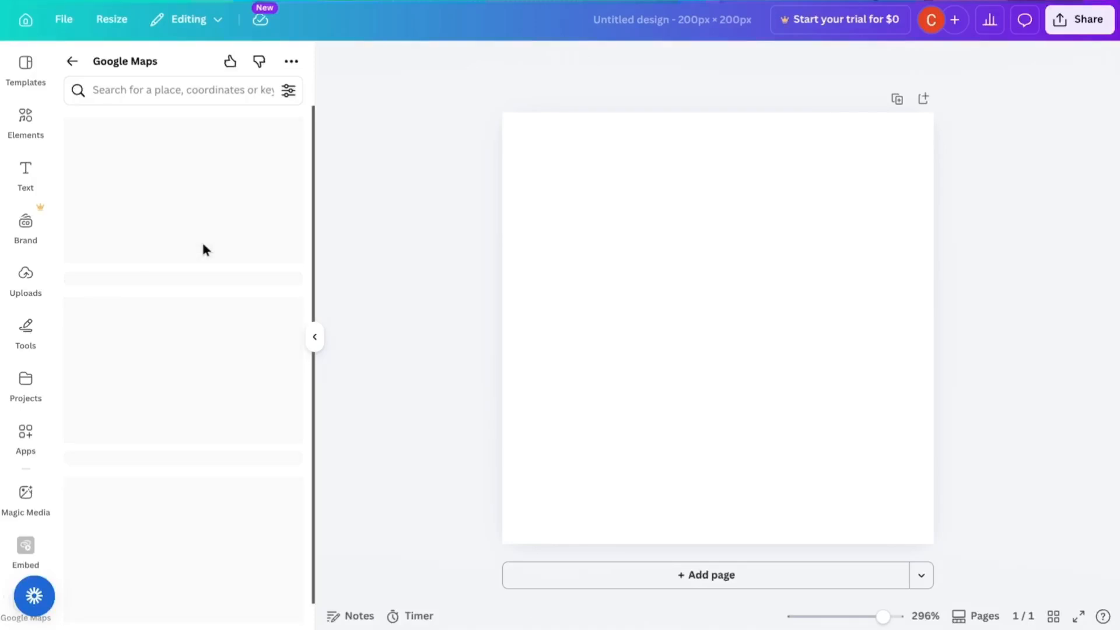
- Search Google Maps for "amsterdam", then add the Amsterdam, Netherlands map to the page and shrink it slightly
click(196, 91)
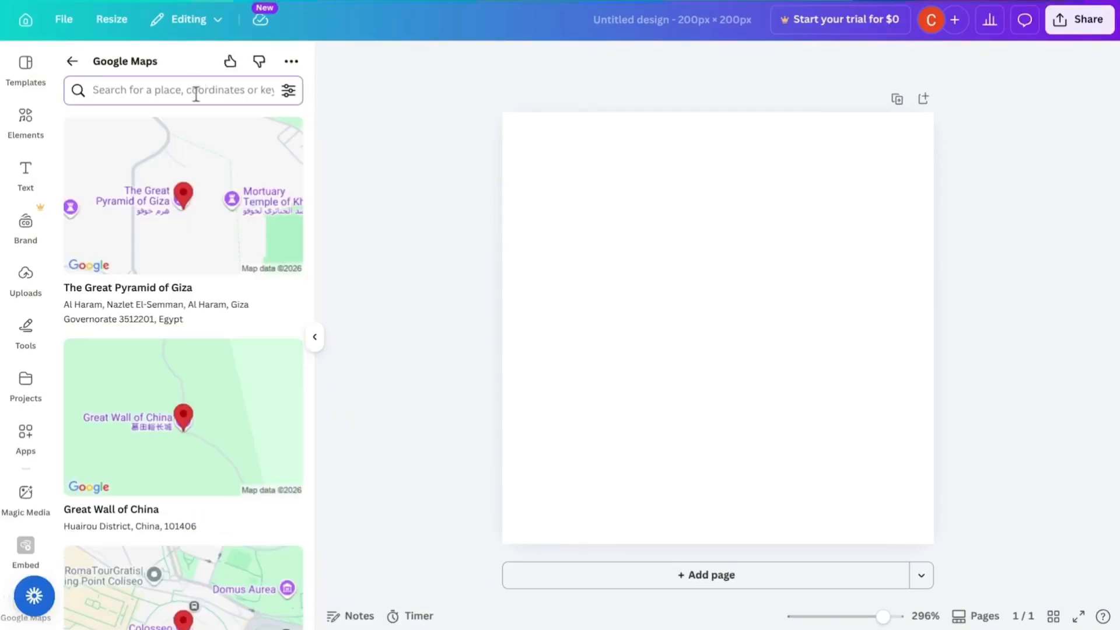
text(amsterdam)
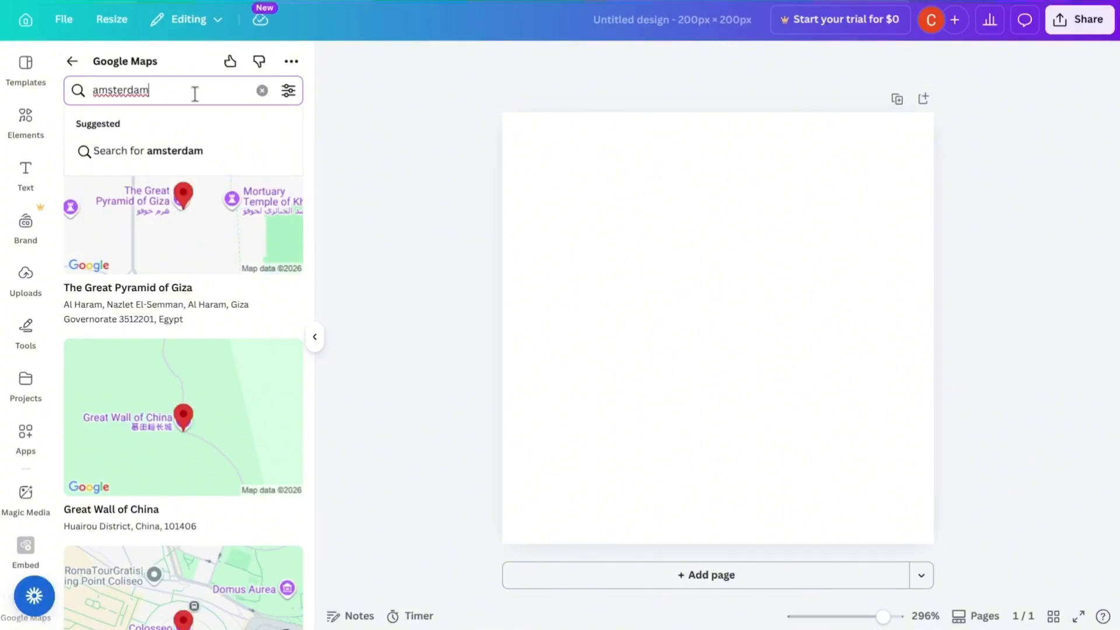
key(Return)
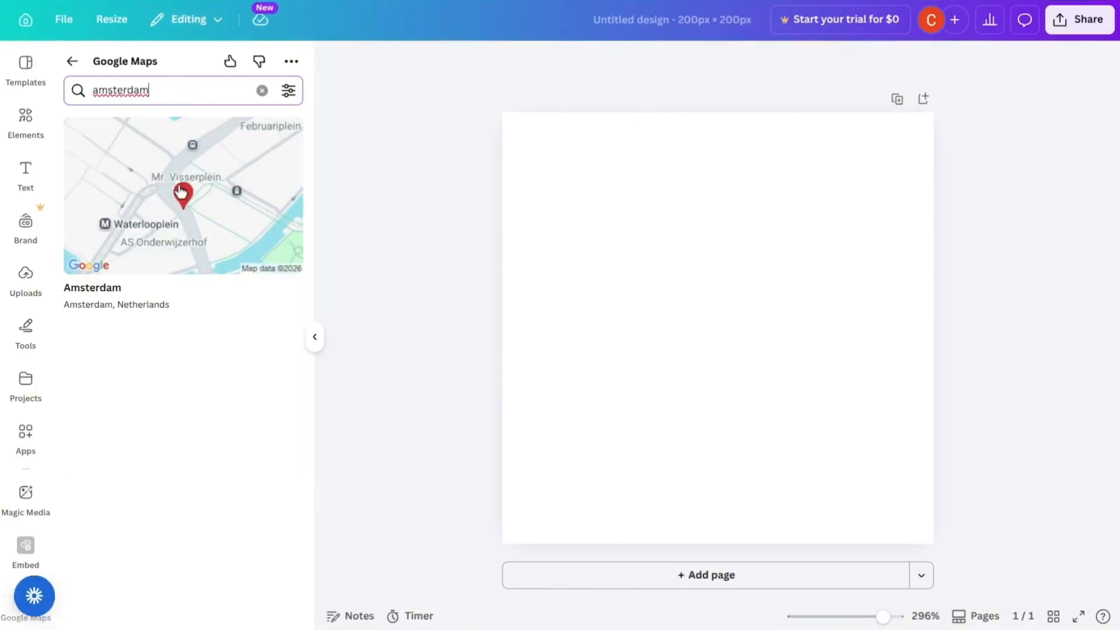
click(194, 217)
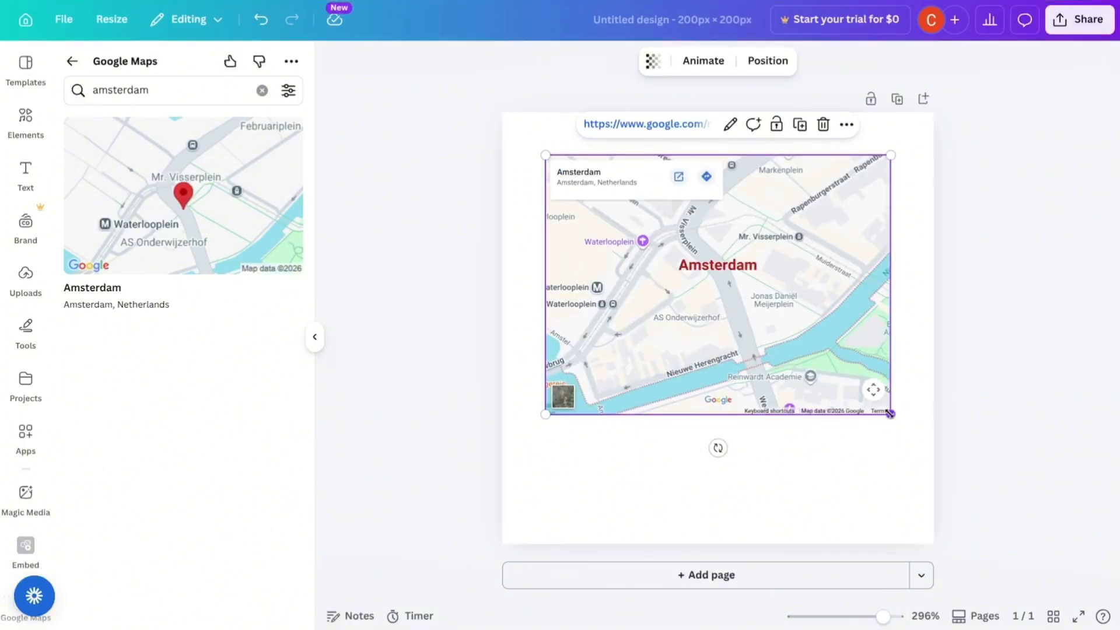
mouse_move(890, 414)
mouse_down()
mouse_move(848, 382)
mouse_move(880, 407)
mouse_up()
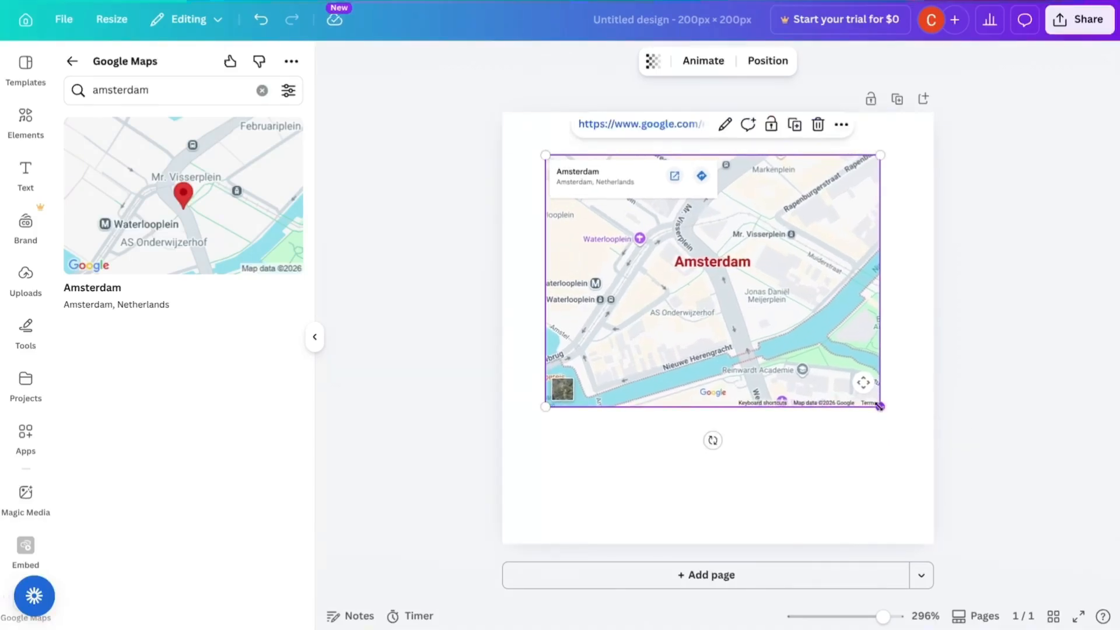
- Try several default gradients as the page background and settle on the purple-to-green one
click(800, 496)
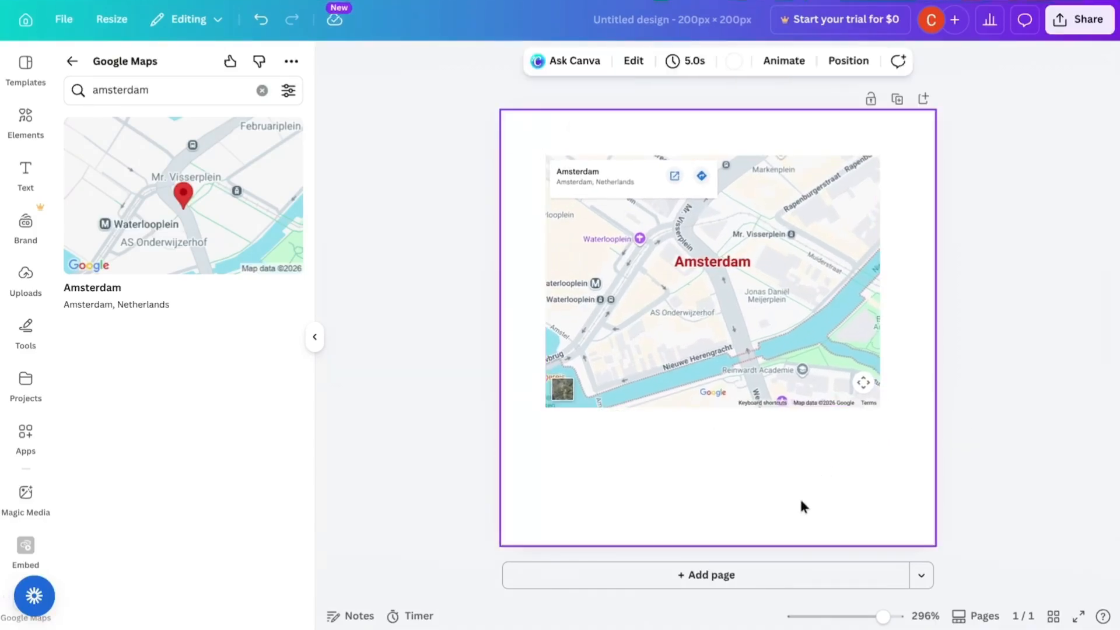
click(738, 72)
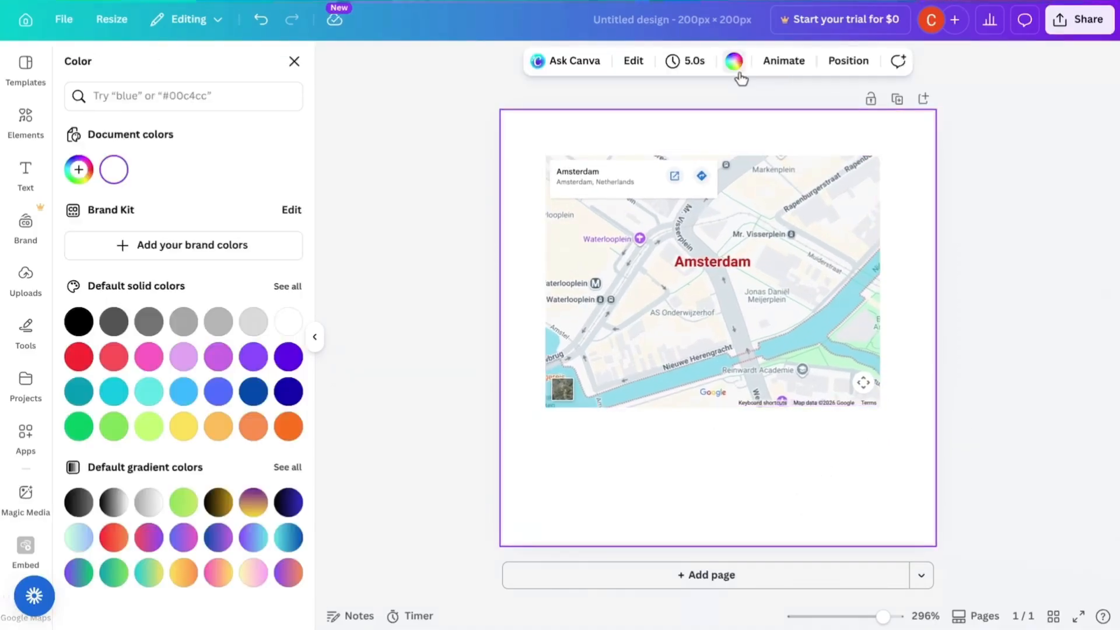
click(181, 540)
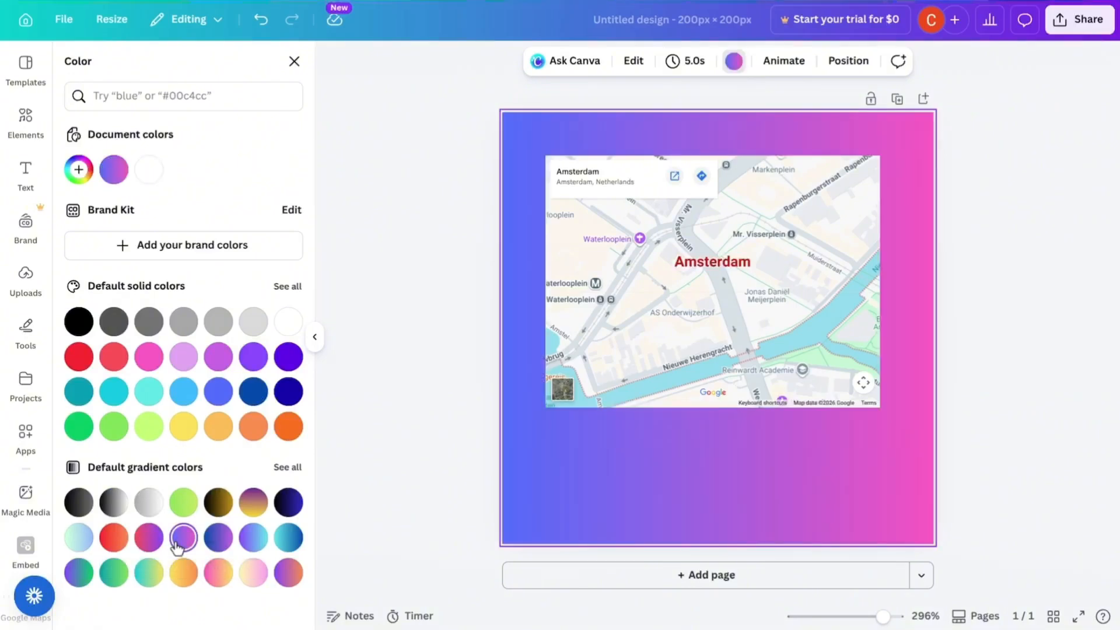
click(113, 502)
click(78, 537)
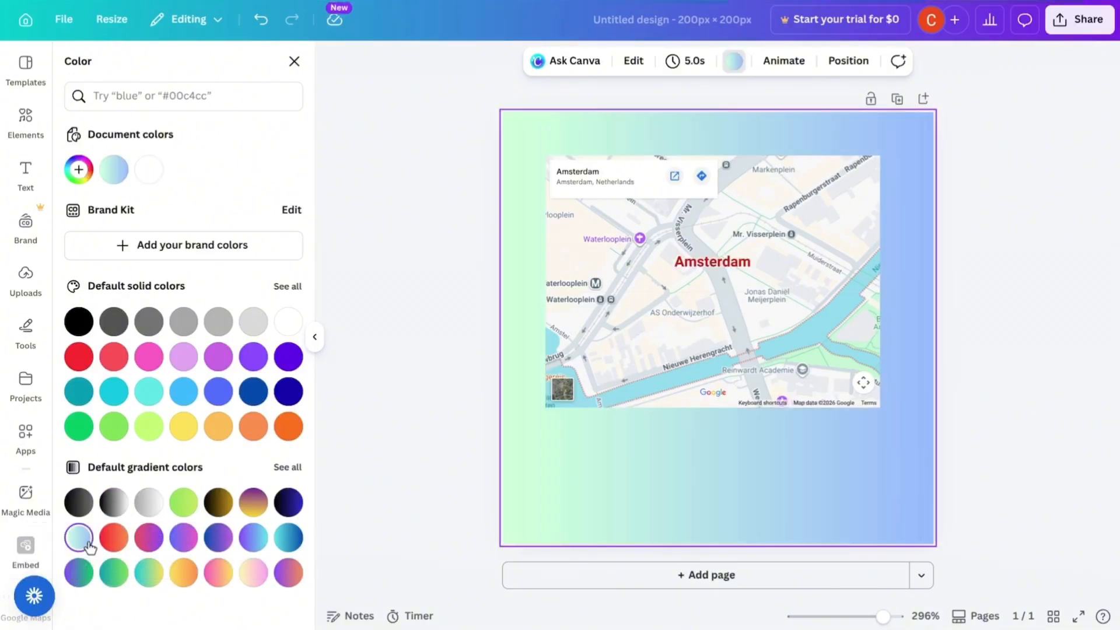
click(288, 502)
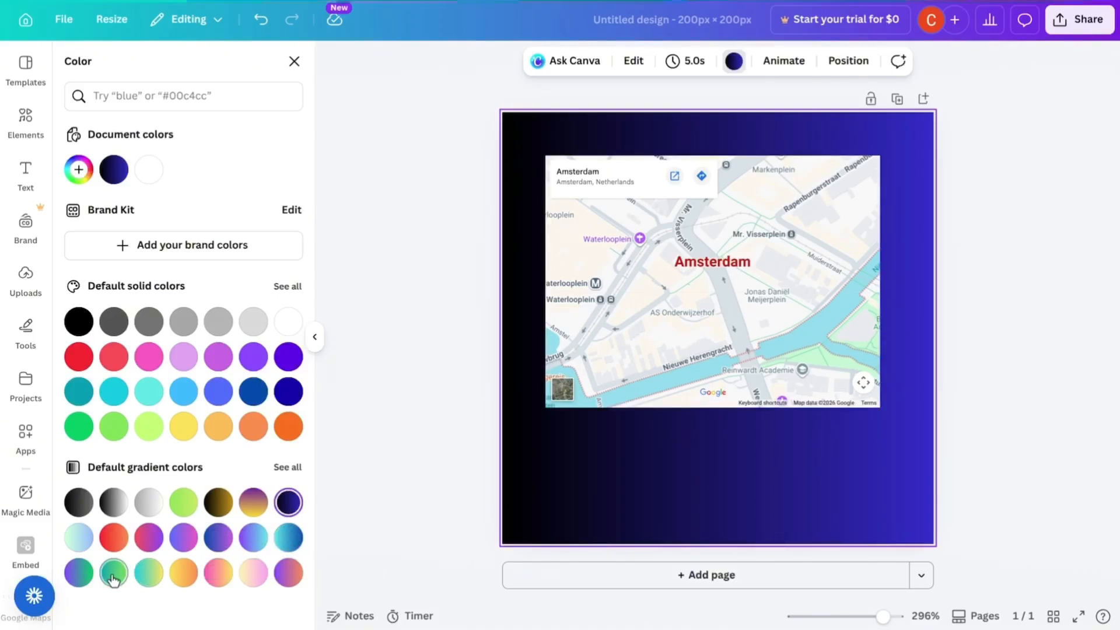
click(80, 573)
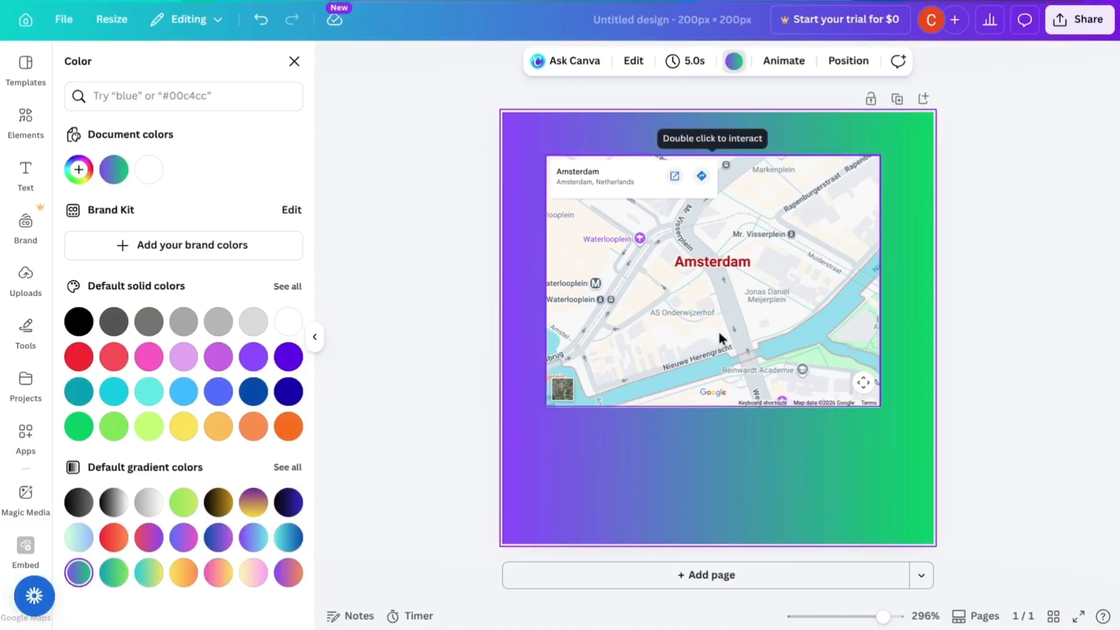
- Move the Amsterdam map down so it sits near the centre of the page
drag(718, 329, 723, 370)
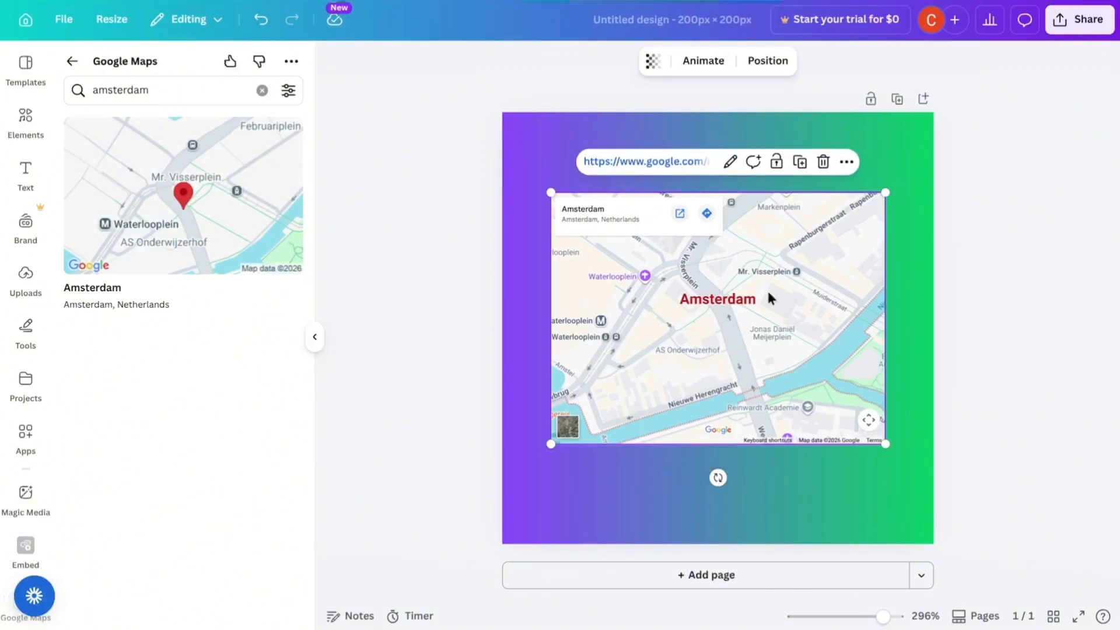
click(890, 173)
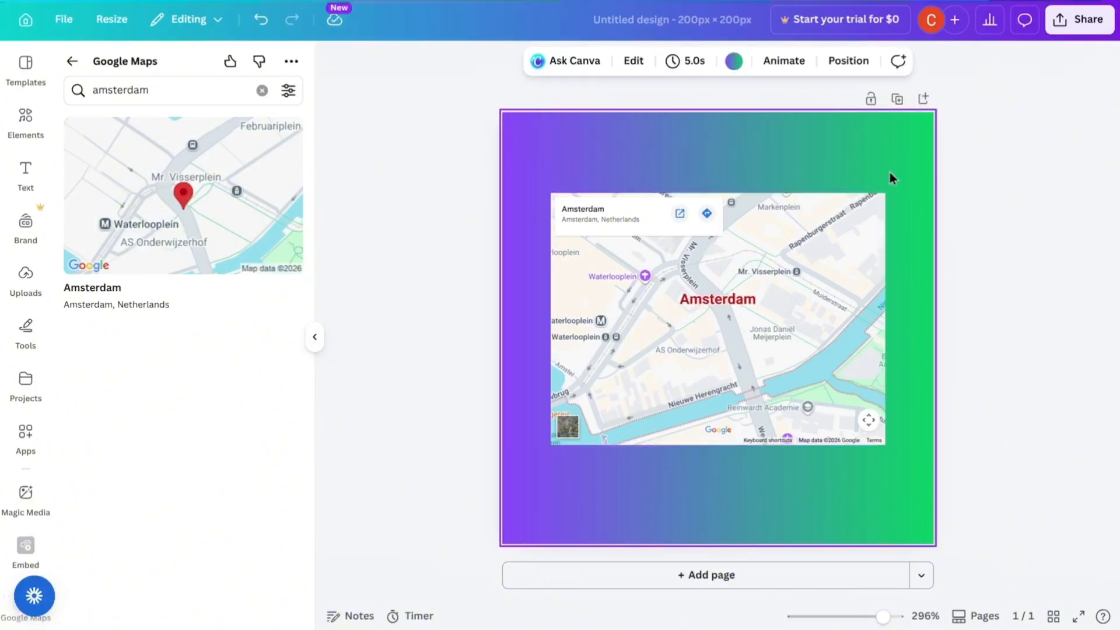
right_click(805, 285)
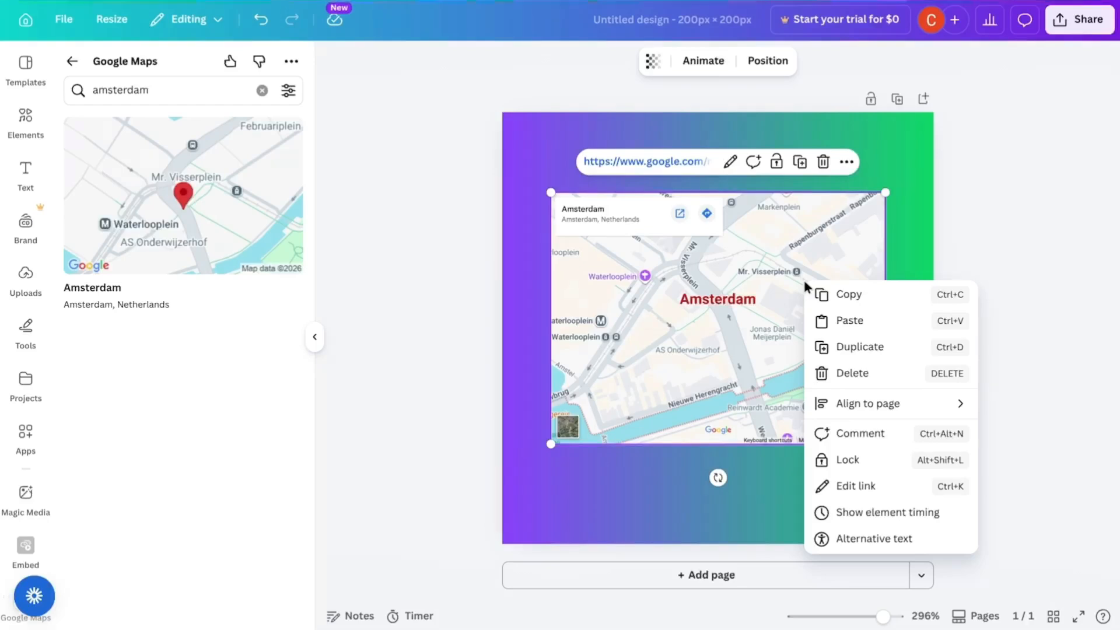
click(897, 155)
- Open the sharing options for the design
click(1077, 26)
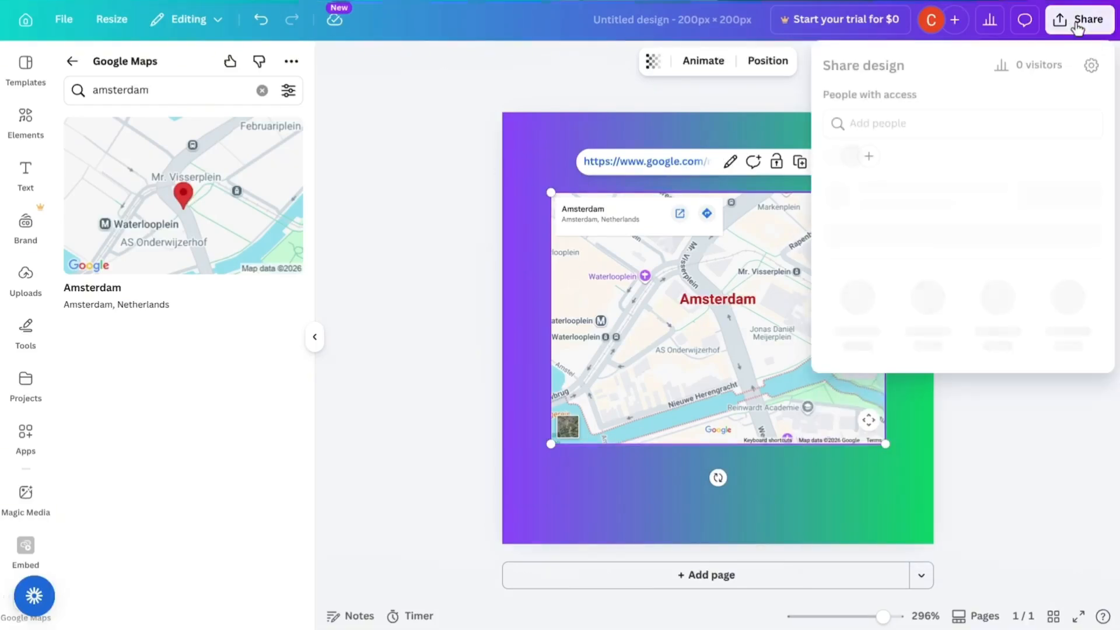